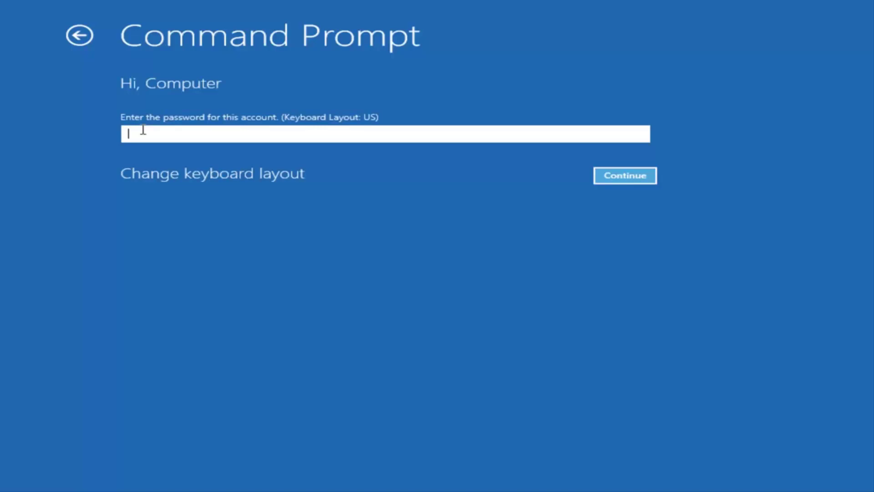
Step: Enter the account password to open the Command Prompt and move its window fully into view
text(*********)
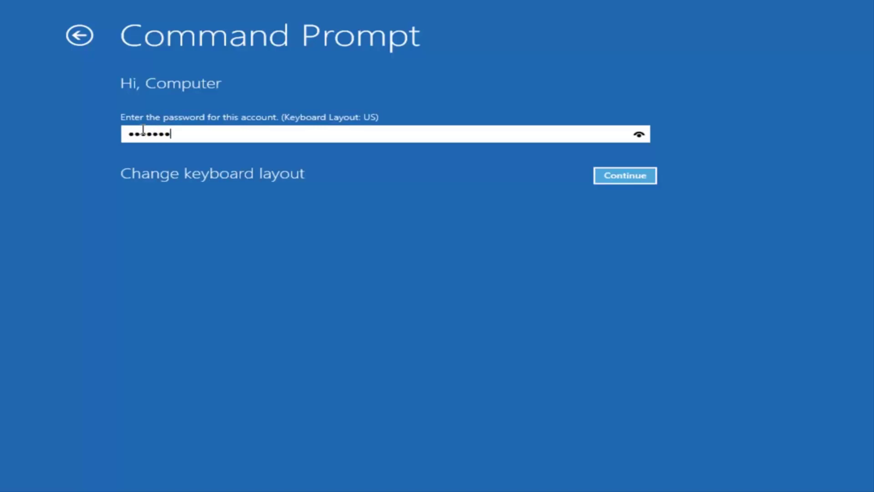
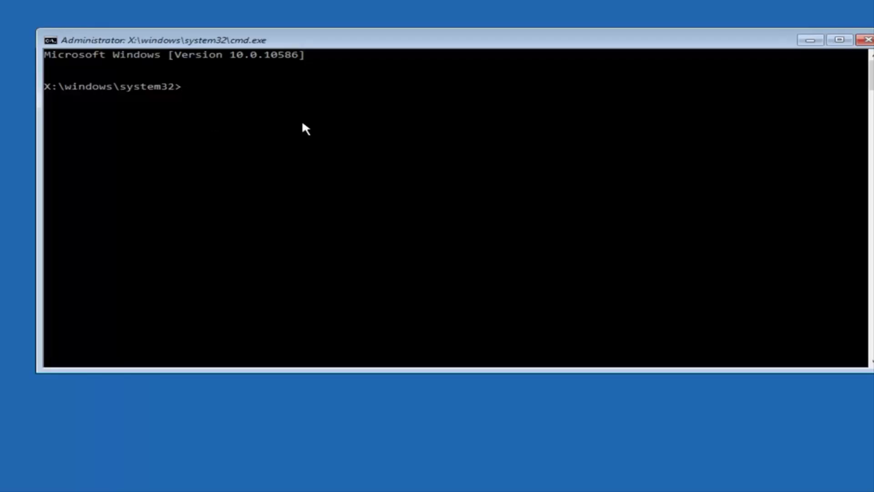
drag(351, 43, 332, 46)
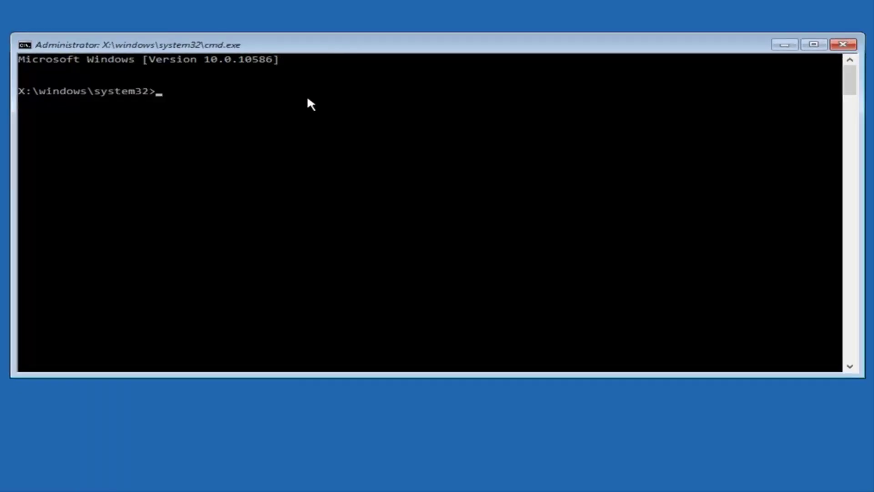
Step: Repair the master boot record with Bootrec /fixmbr and the boot sector with Bootrec /fixboot
text(Bootrec /fixmbr)
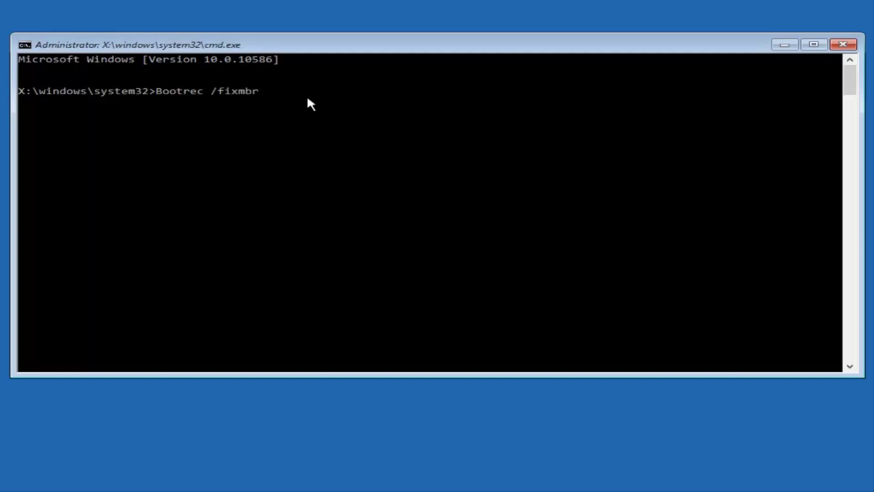
key(Return)
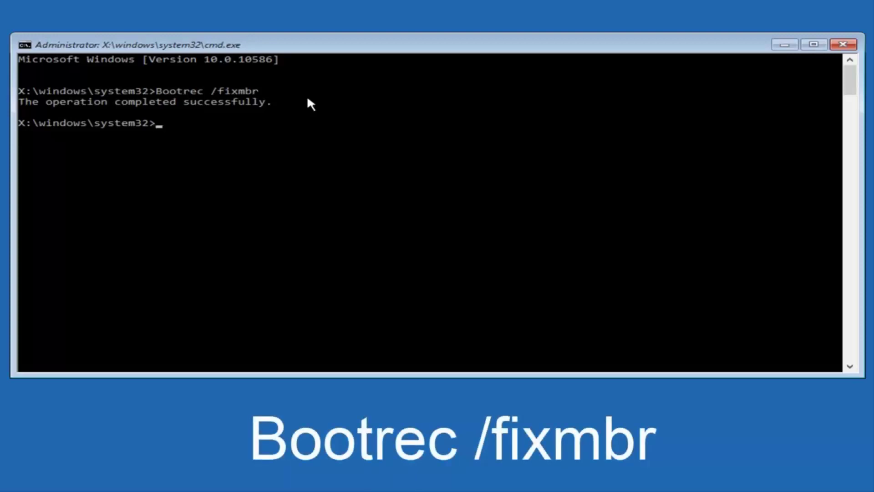
text(Bootrec /fixboot)
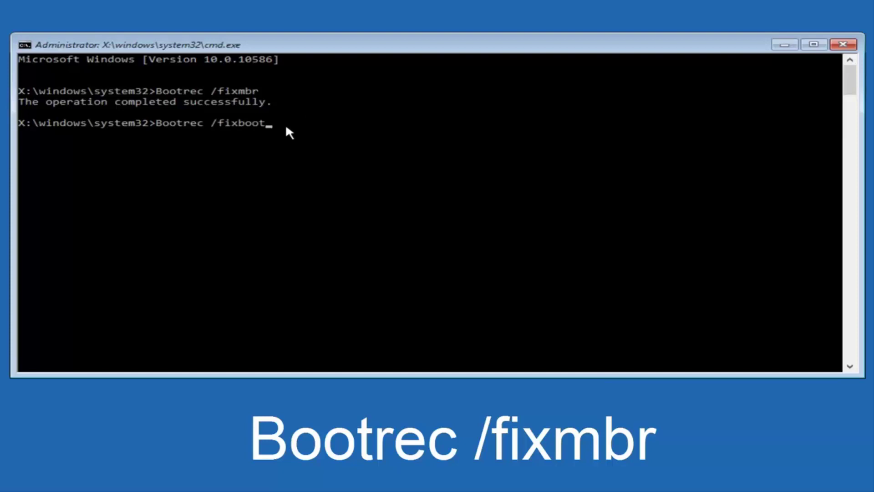
key(Return)
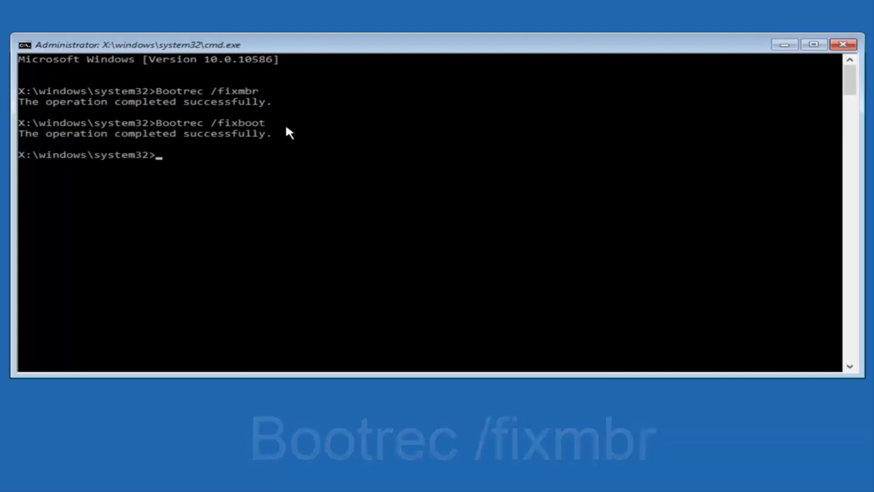
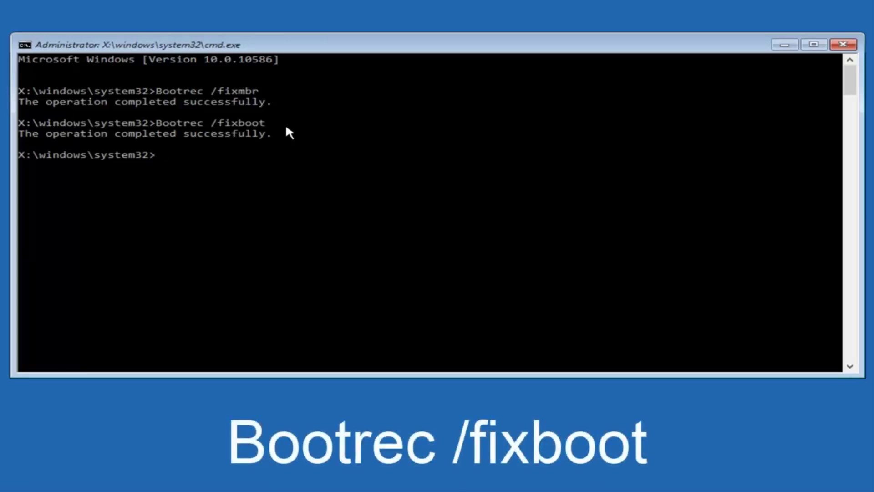
Step: Back up the boot configuration data by running bcdedit /export c:\bcdbackup
text(bcdedit /expor)
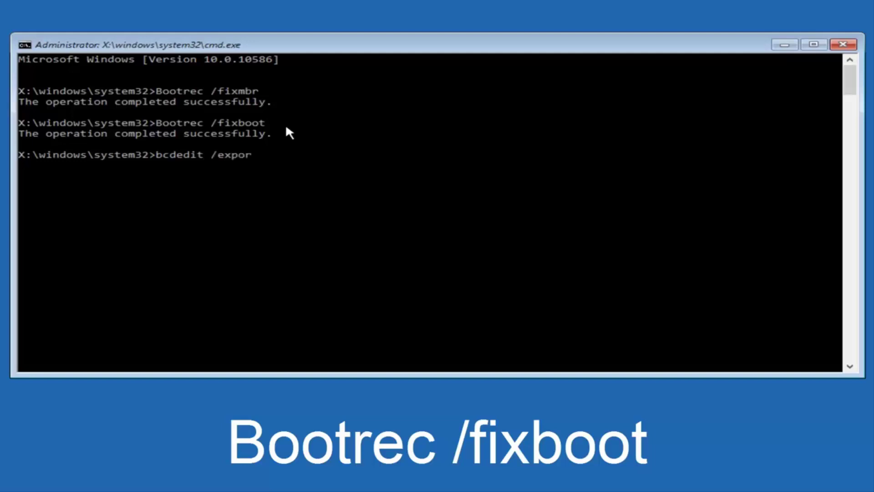
text(t c)
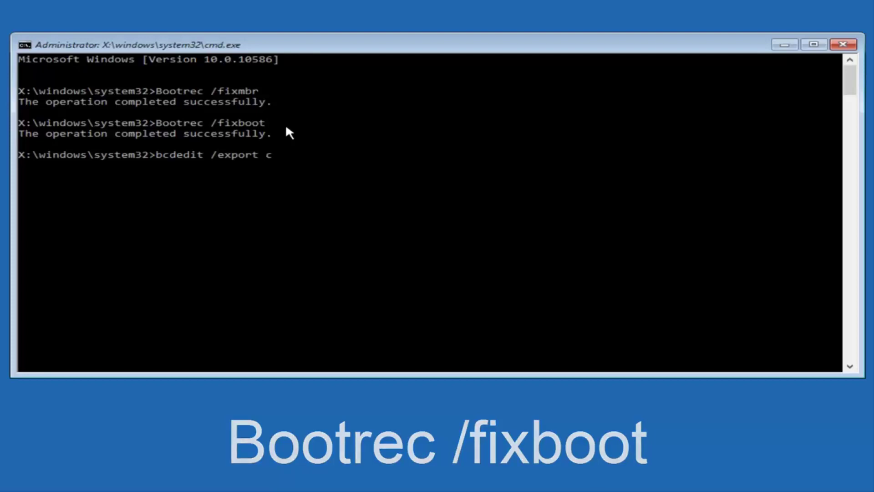
text(:)
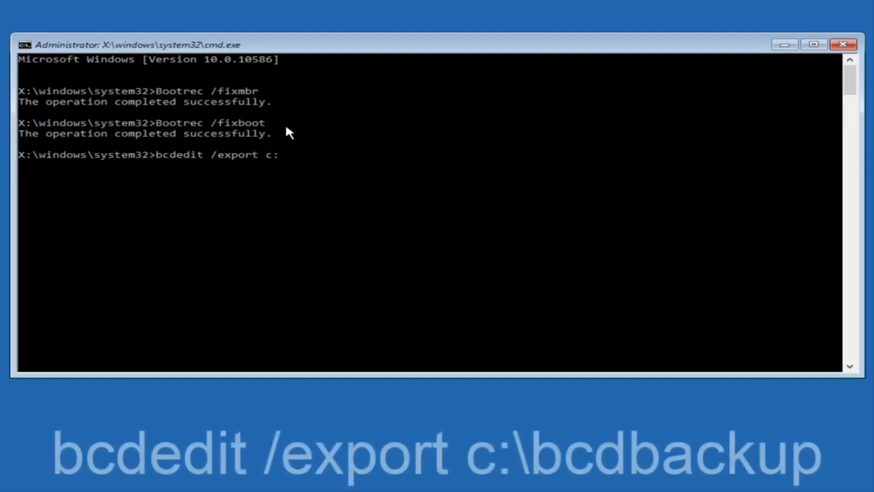
text(\)
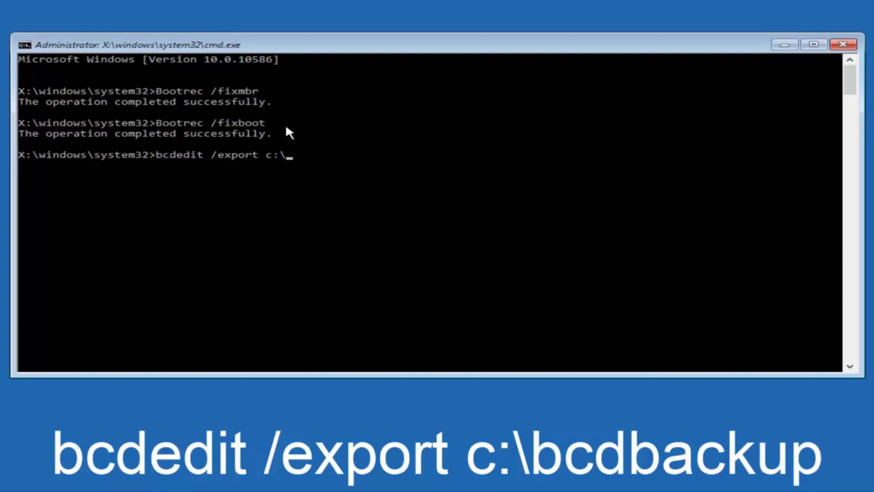
text(bcdbackup)
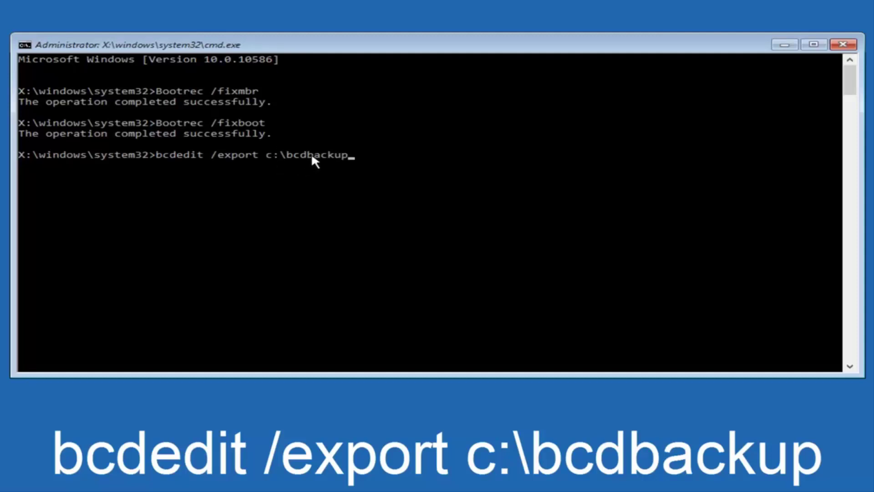
key(Return)
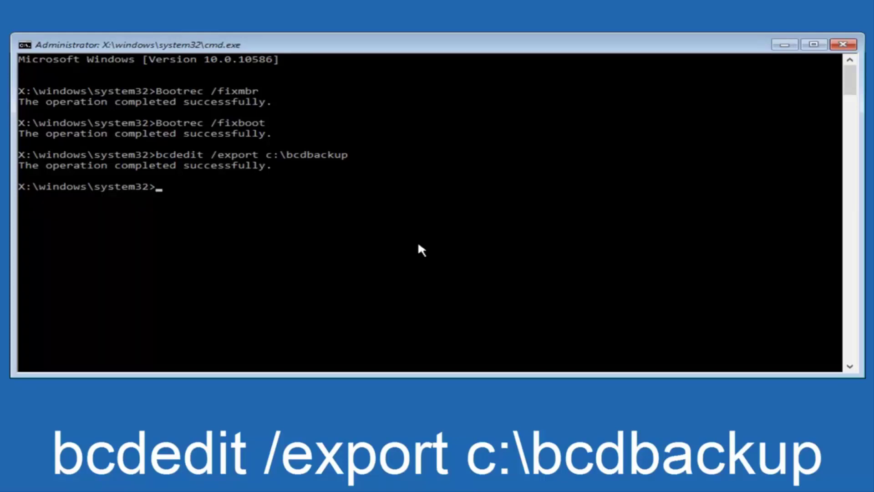
Step: Remove the hidden, read-only and system attributes from the BCD file with attrib c:\boot\bcd -h -r -s
text(attri)
text(b)
text( c)
text(:)
text()
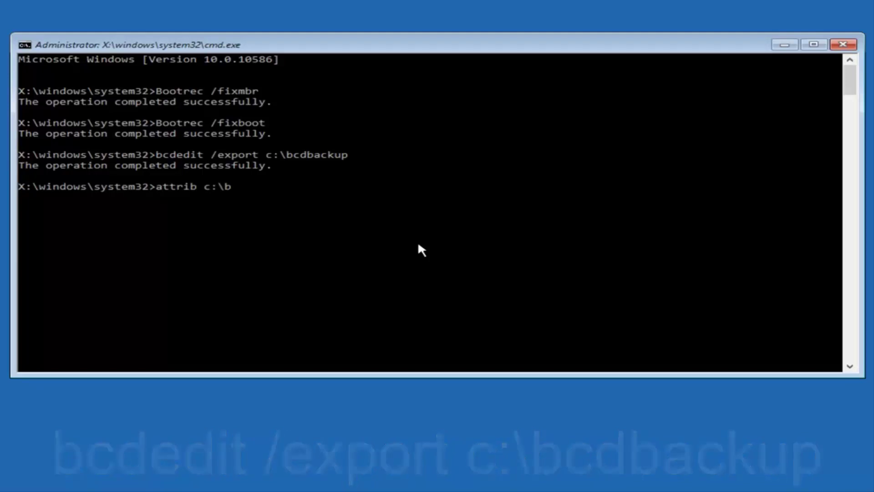
text(oot)
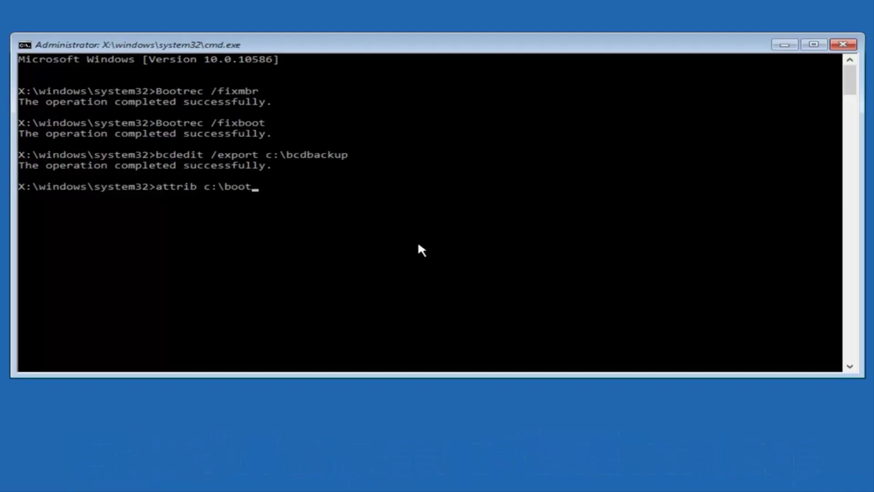
text(\bcd -h -r -s)
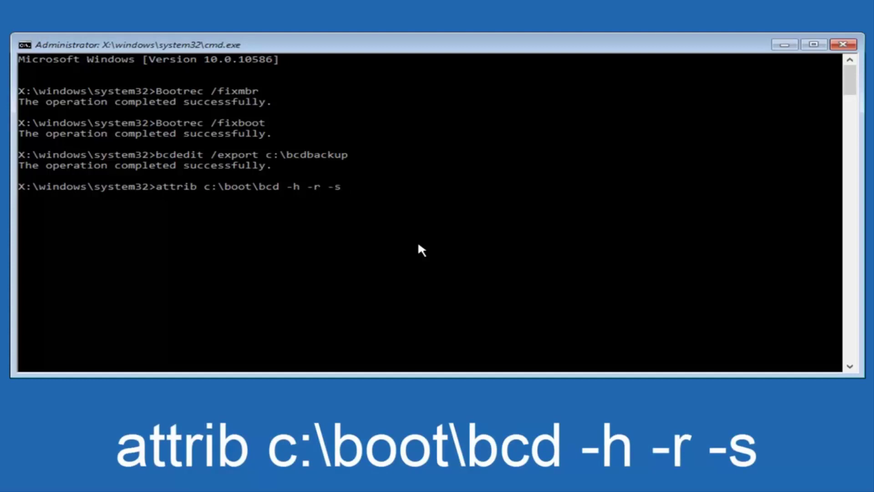
key(Return)
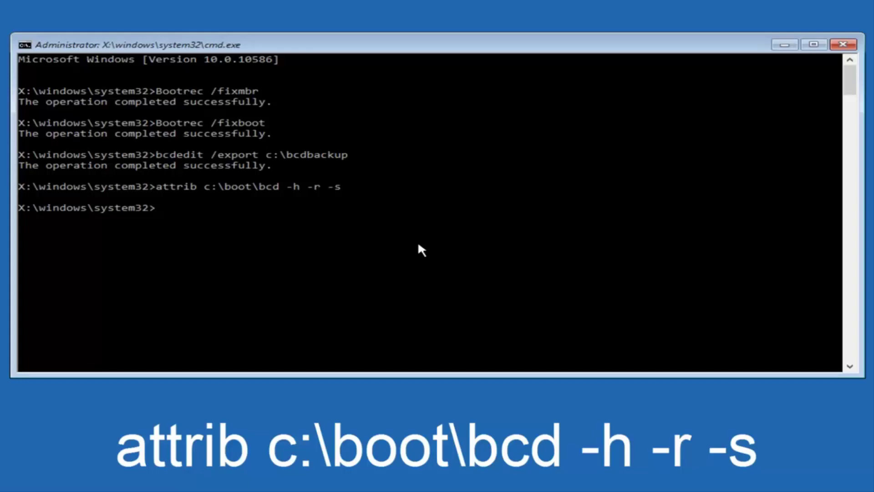
Step: Rename the boot configuration file to bcd.old by running ren c:\boot\bcd bcd.old
text(ren c:\boot\bcd)
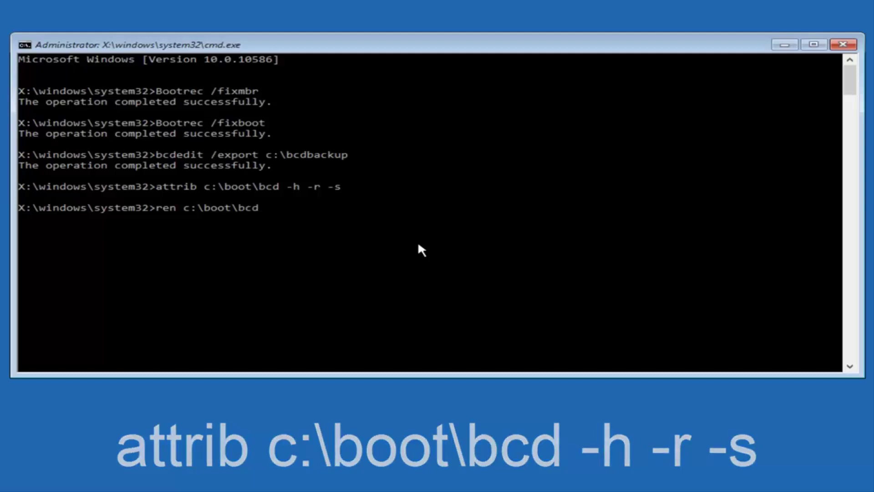
text( bcd.)
text(old)
key(BackSpace)
key(BackSpace)
text(ld)
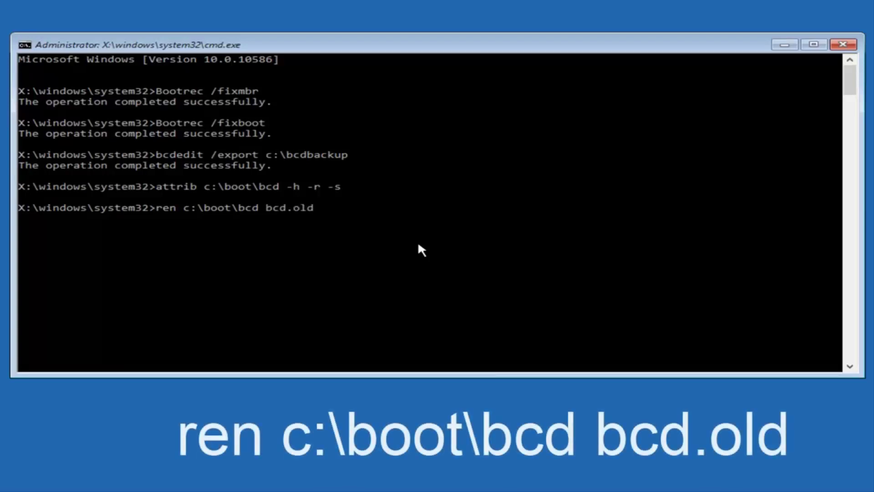
key(Return)
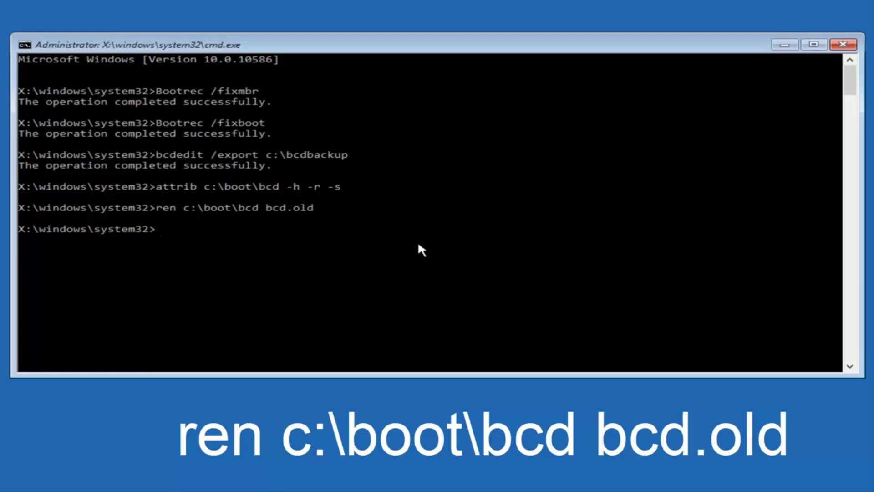
Step: Rebuild the boot configuration with bootrec /rebuildbcd and answer Y to add the C:\Windows installation to the boot list
text(bootrec /reb)
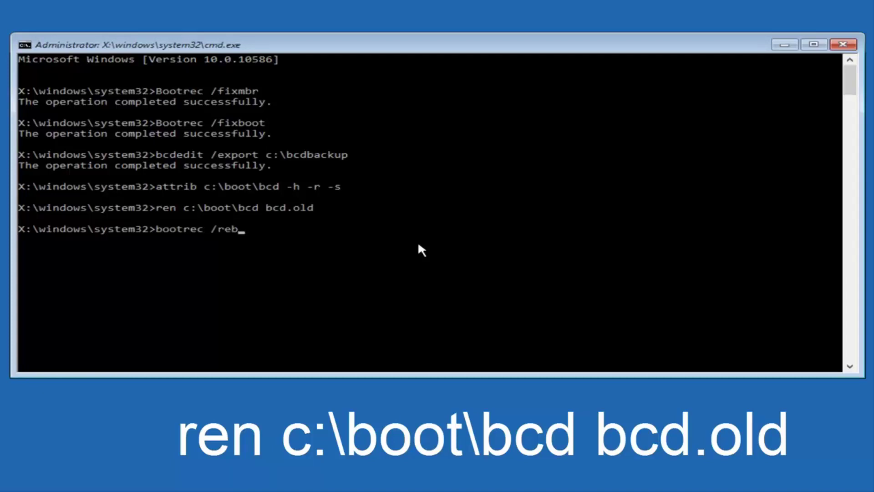
text(uildbcd)
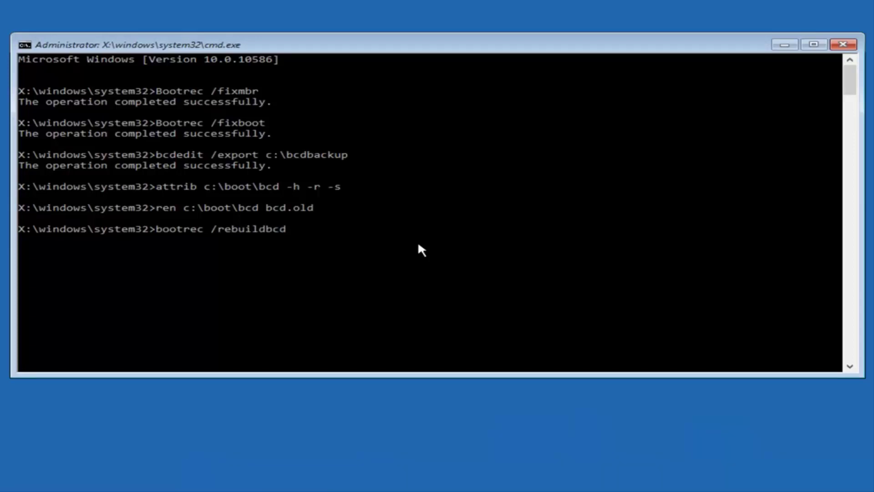
key(Return)
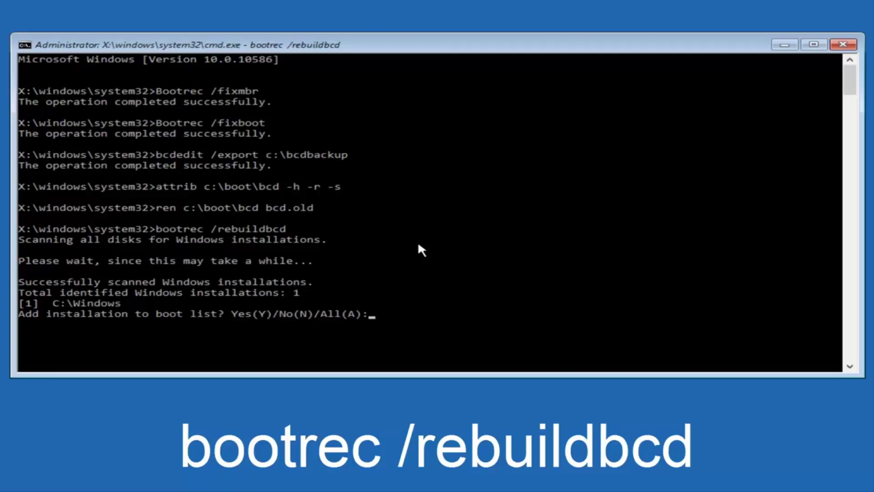
text(y)
key(BackSpace)
text(Y)
key(Return)
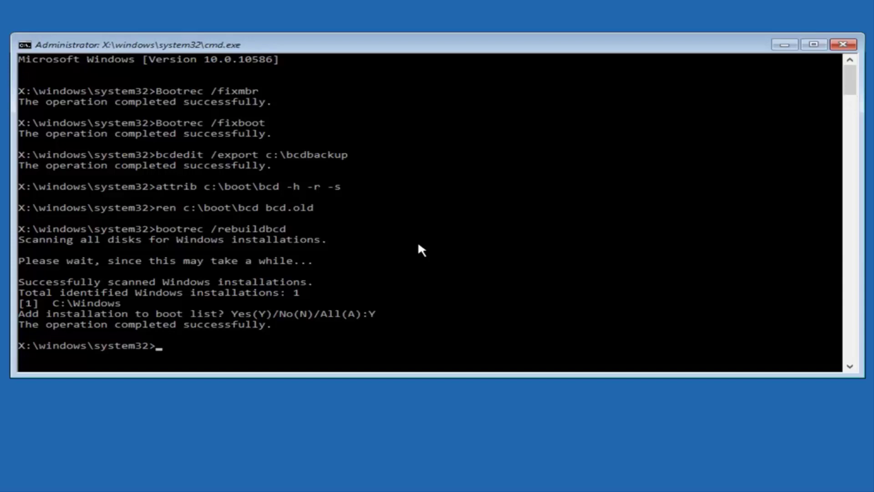
Step: Leave the Command Prompt session with the exit command
text(exit)
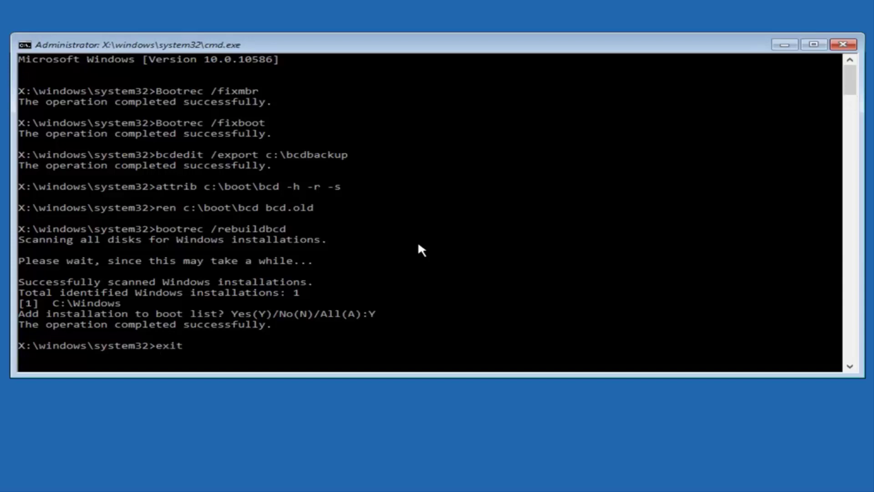